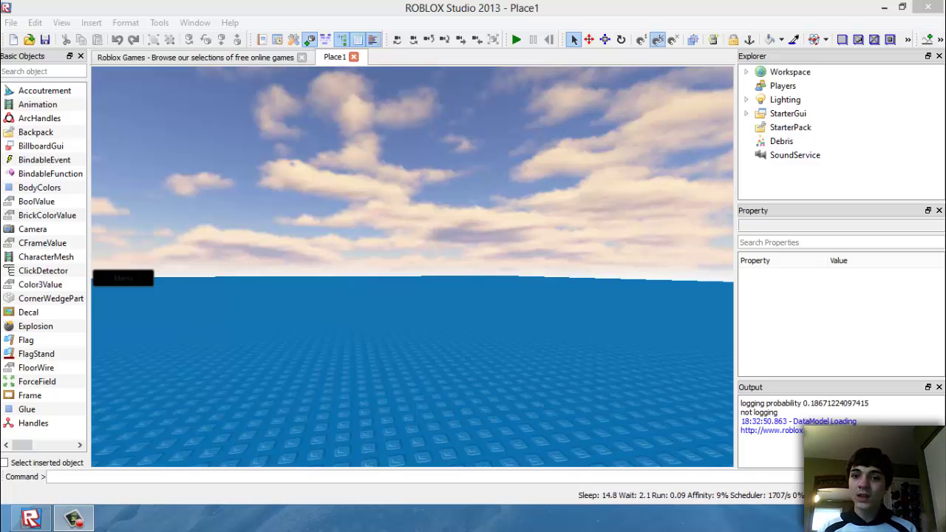
Delete StarterGui's old ScreenGui along with its Menu frame.
click(746, 113)
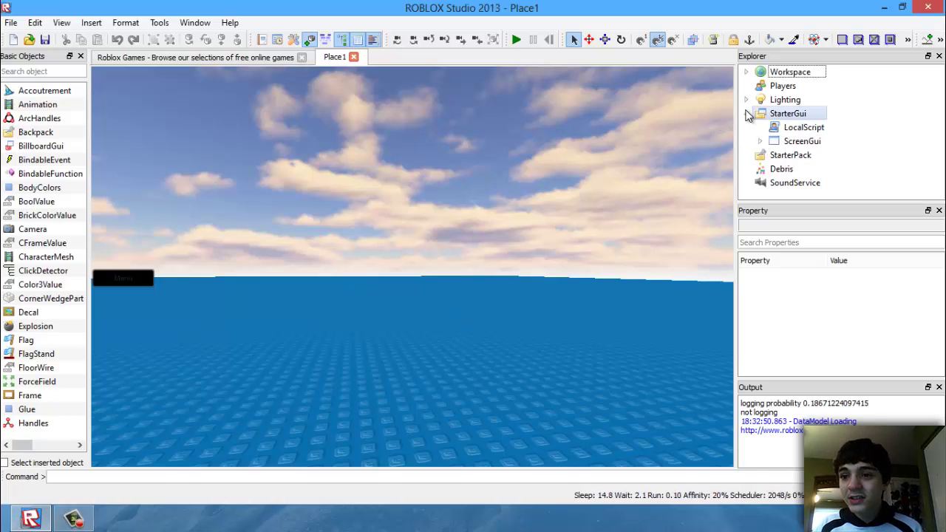
click(802, 141)
key(Delete)
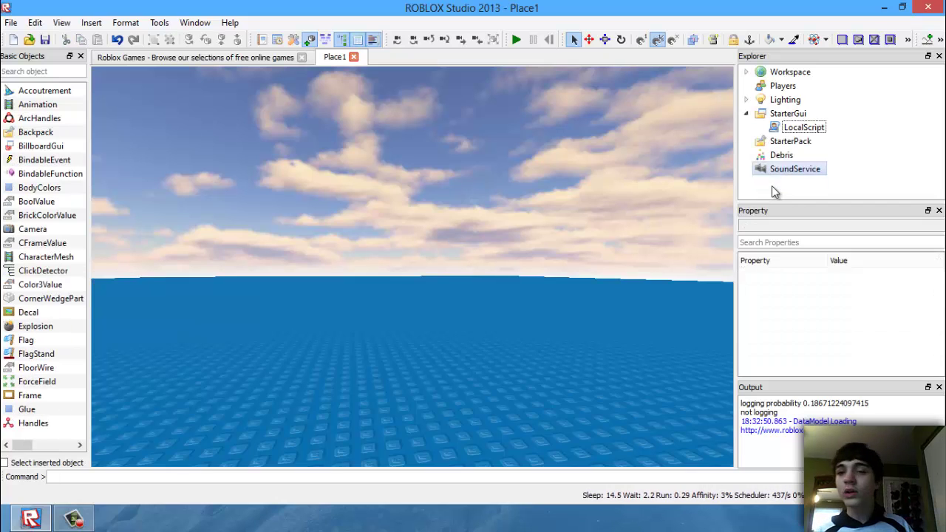
Insert a new ScreenGui under StarterGui and name it 2DGame.
click(788, 115)
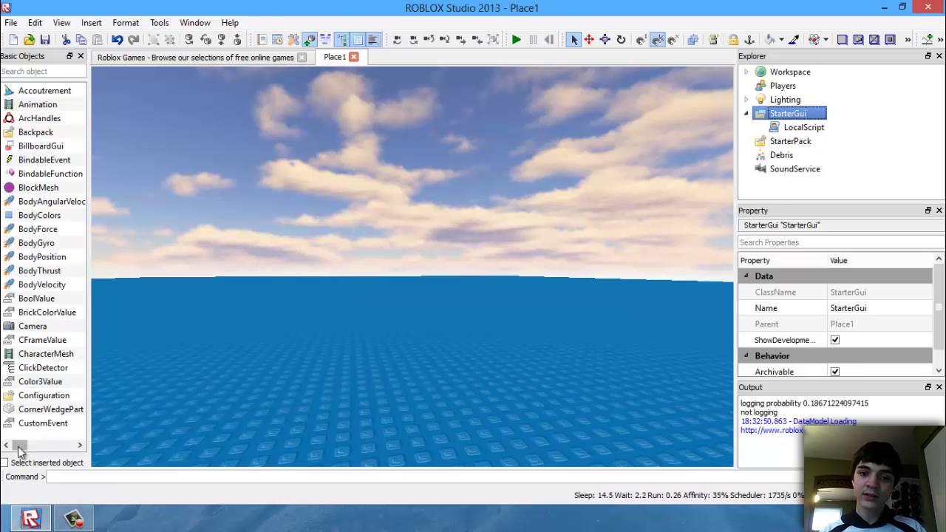
drag(18, 446, 49, 446)
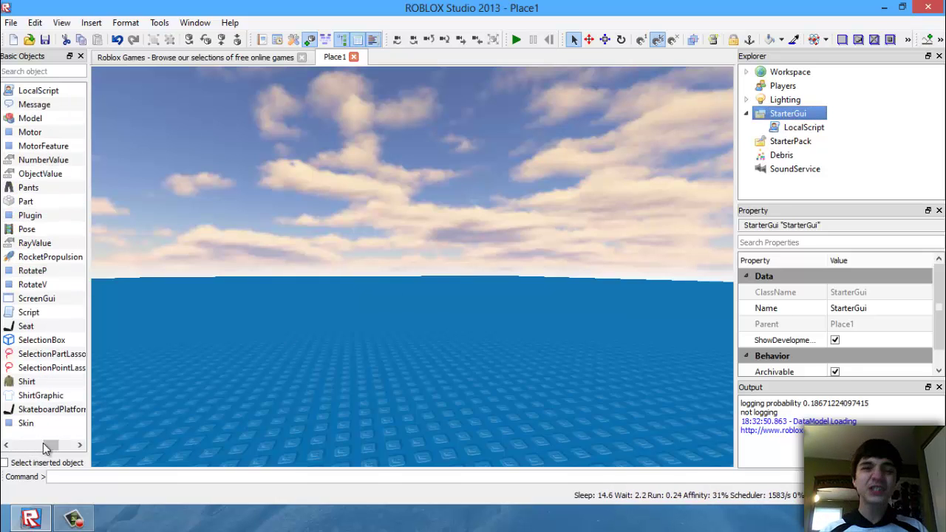
click(44, 298)
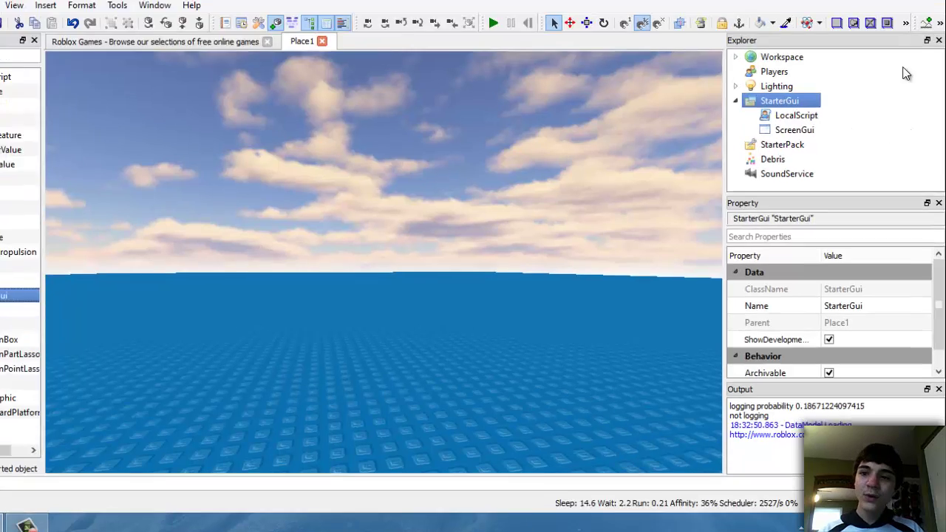
click(788, 73)
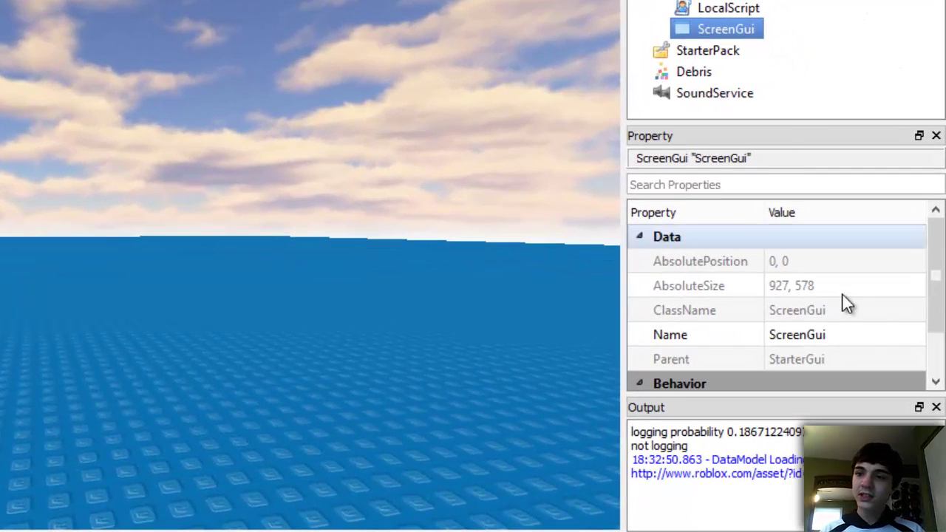
click(862, 335)
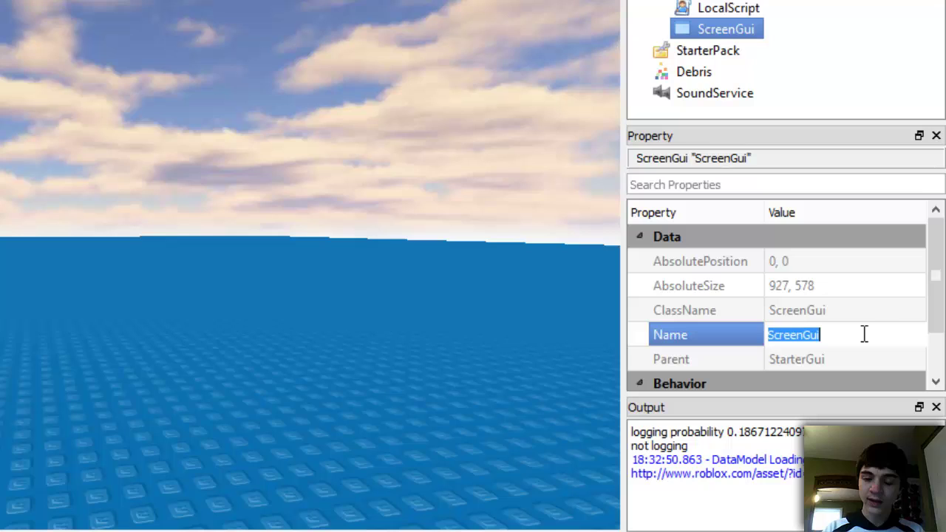
text(T)
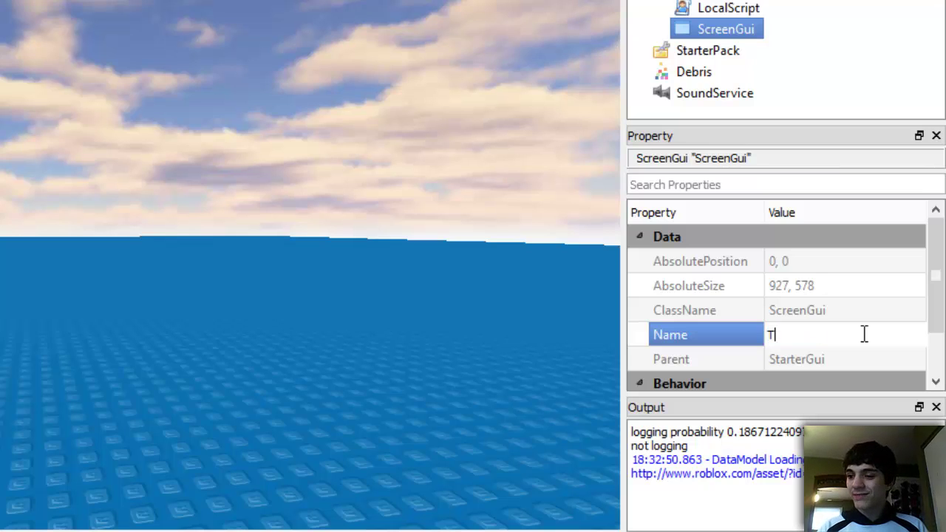
text(Game)
key(Return)
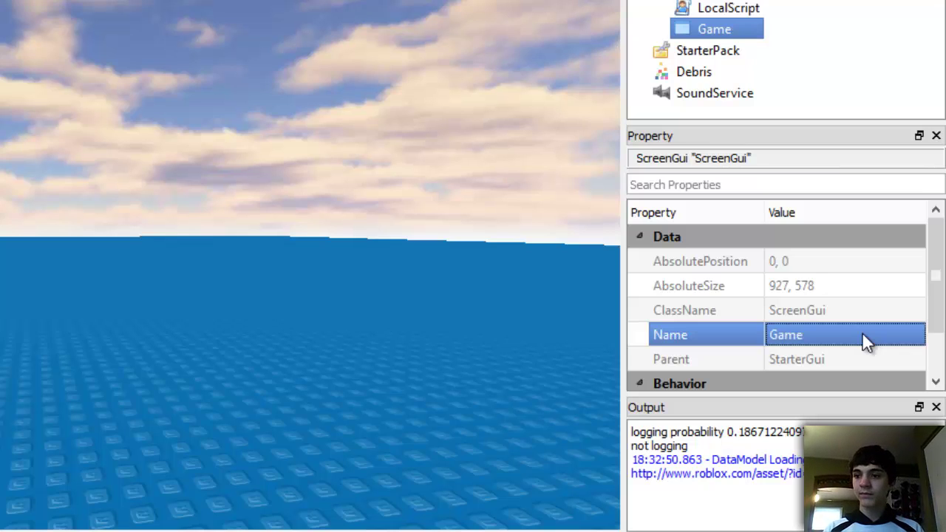
click(863, 333)
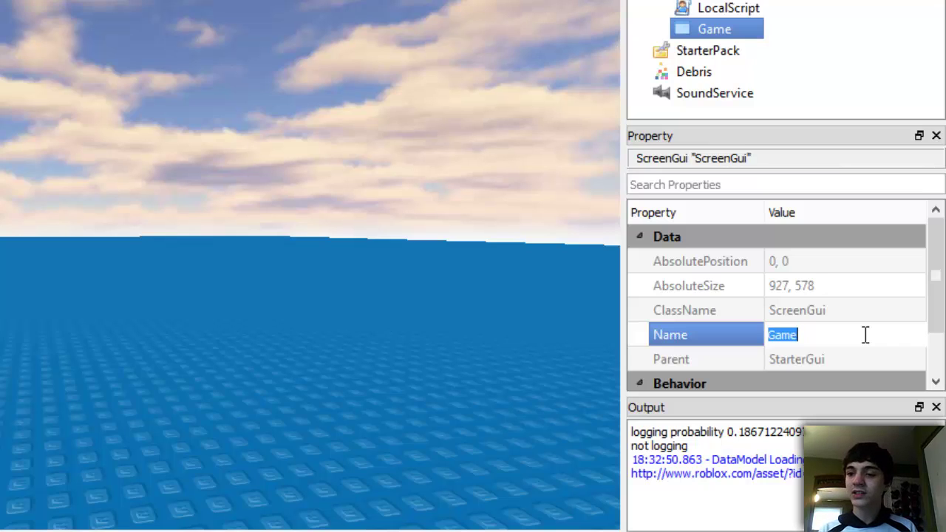
text(2DGame)
key(Return)
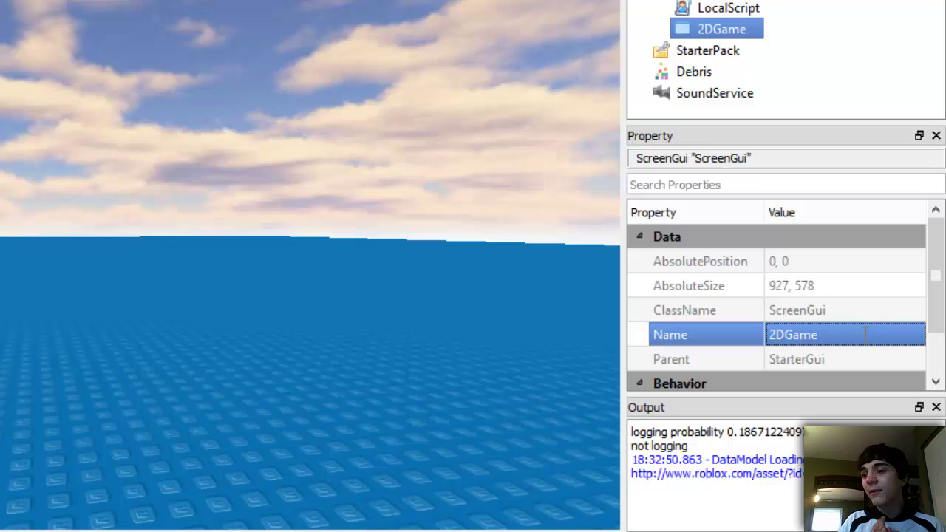
Commit the 2DGame rename and reselect the 2DGame ScreenGui.
click(762, 50)
click(746, 29)
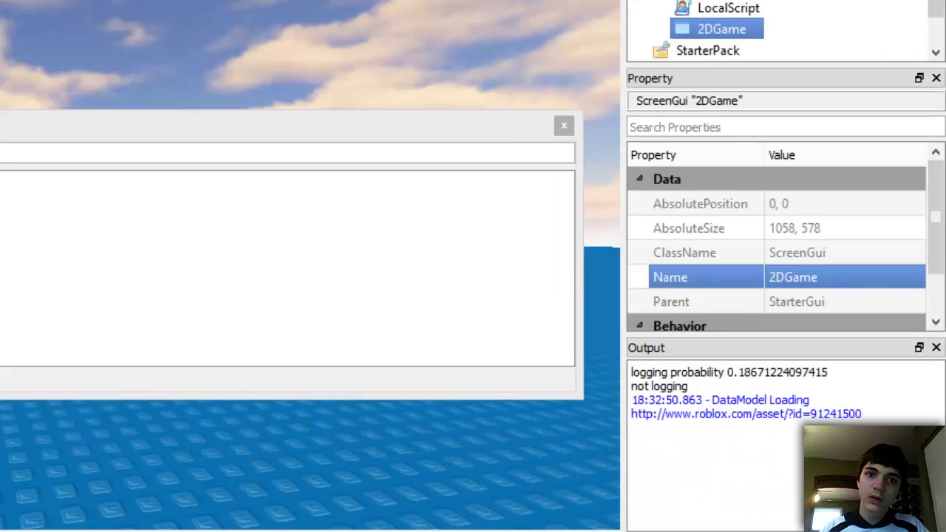
Enlarge and position the object catalogue, then browse Accoutrement, Color3Value and Frame.
mouse_move(581, 369)
mouse_down()
mouse_move(699, 363)
mouse_move(4, 318)
mouse_up()
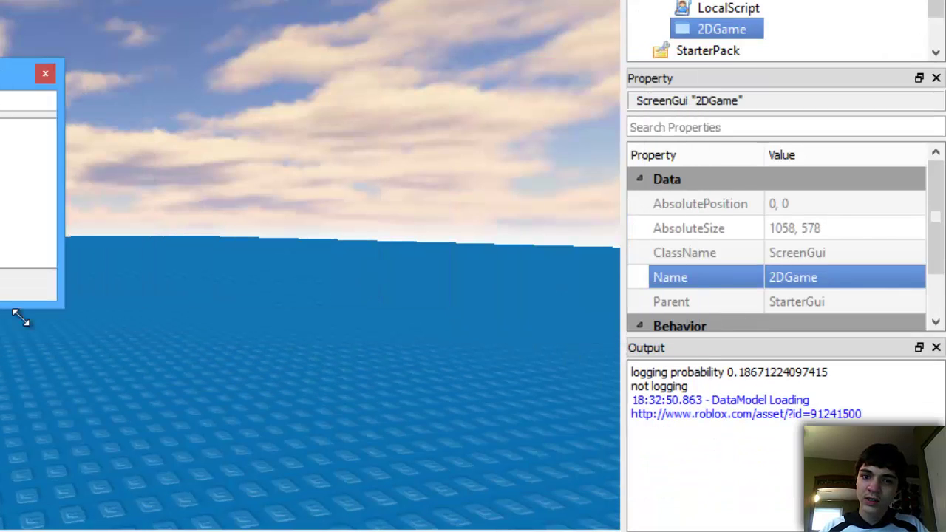
drag(332, 72, 317, 36)
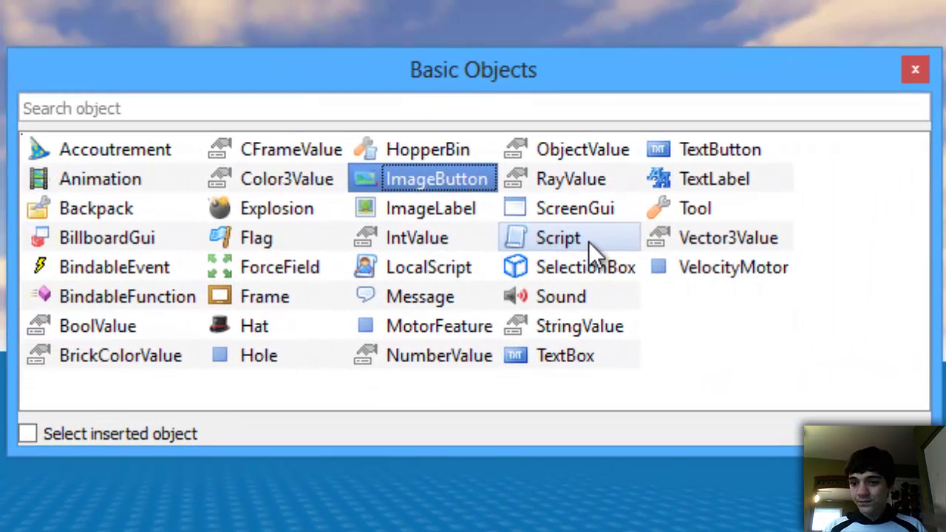
click(168, 149)
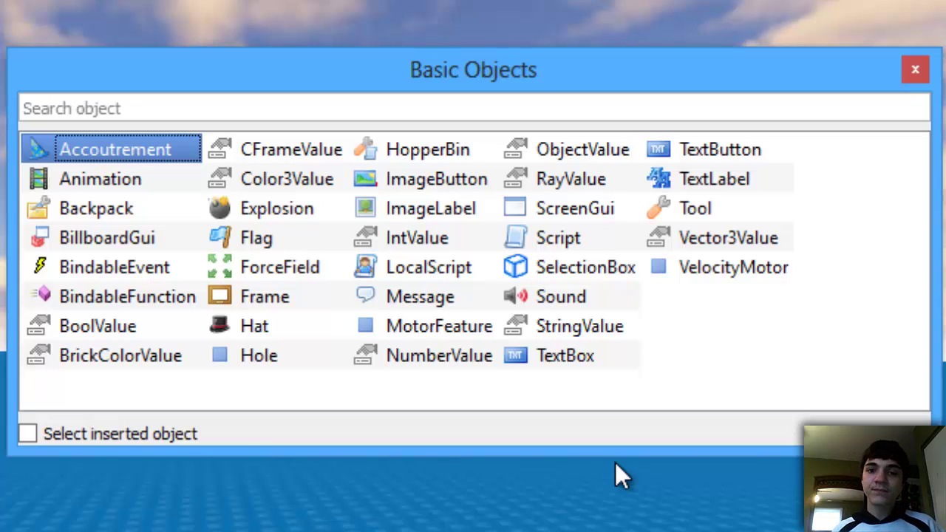
click(302, 178)
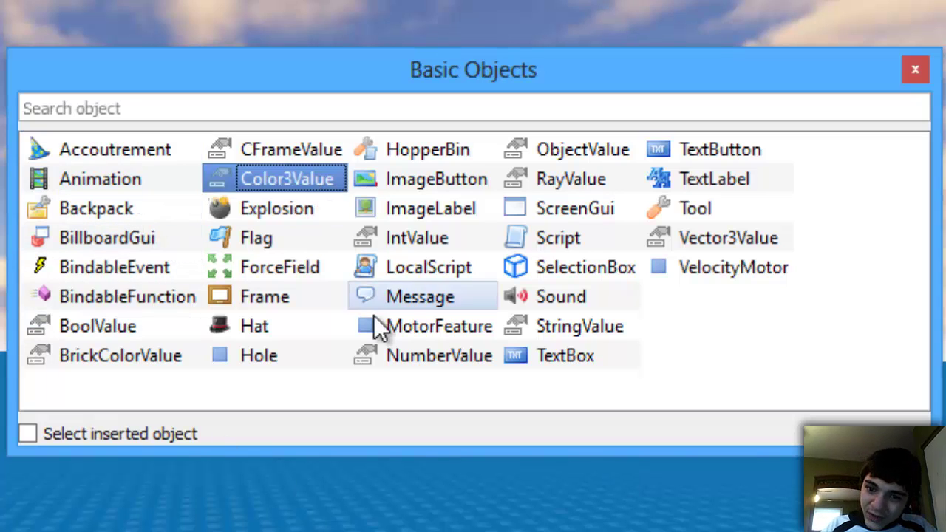
click(342, 296)
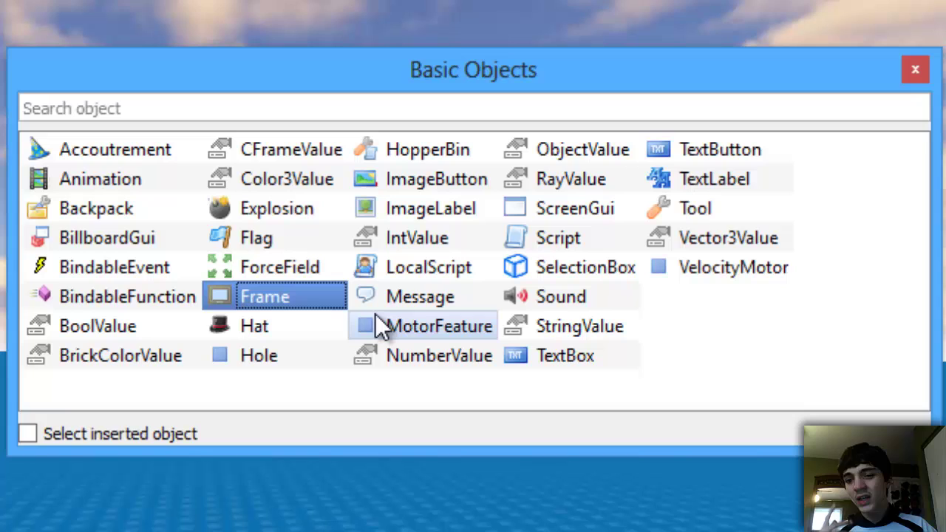
Browse Script, ScreenGui, BrickColorValue, BoolValue and NumberValue, then choose IntValue.
click(600, 238)
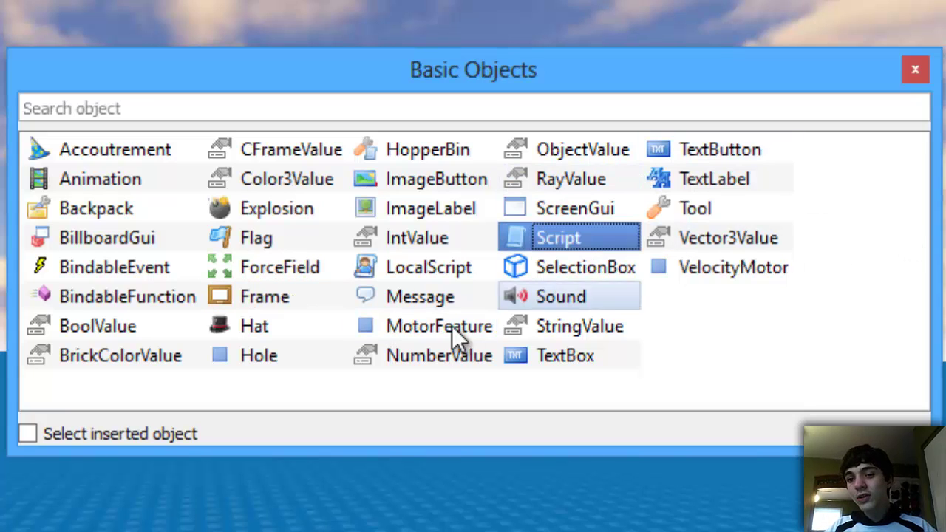
click(256, 288)
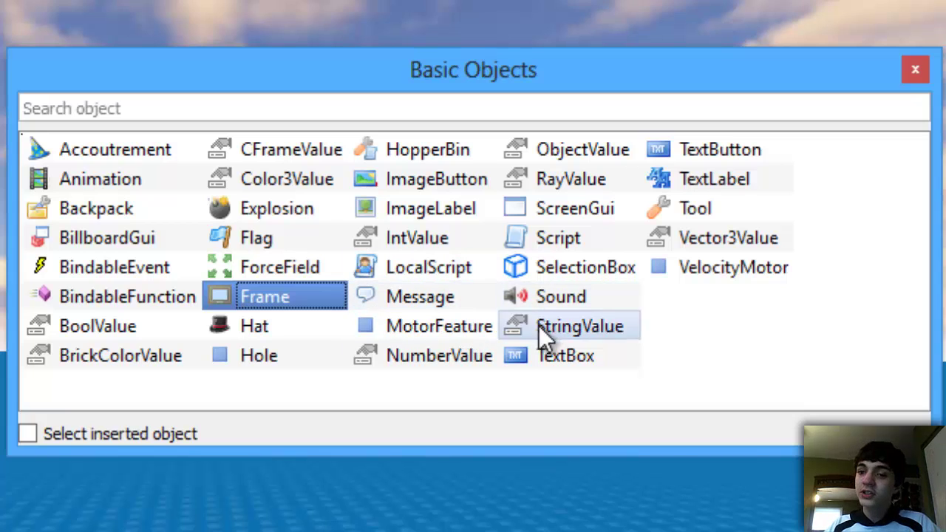
click(523, 240)
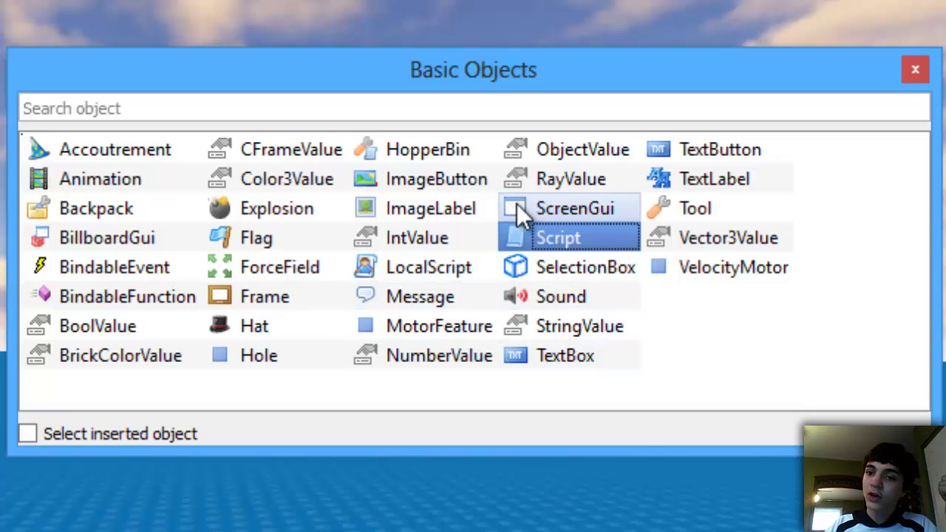
click(521, 212)
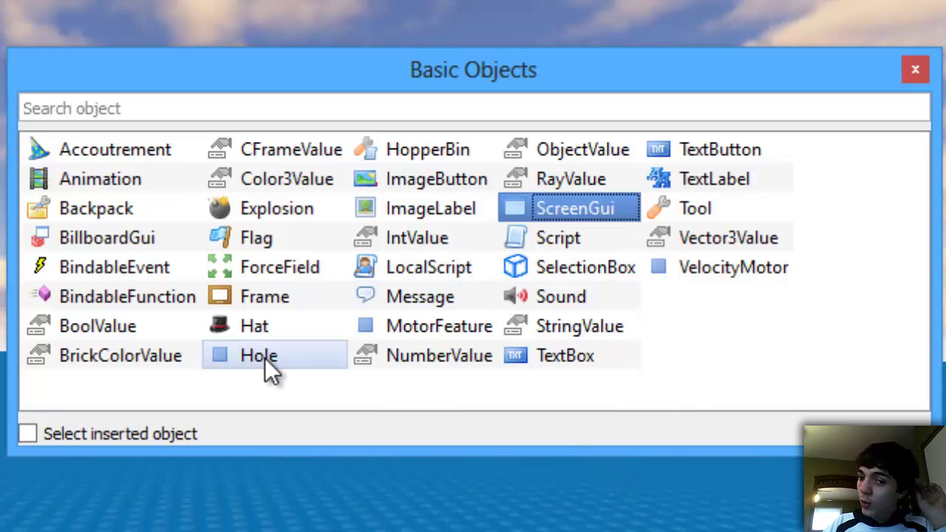
click(137, 353)
click(132, 337)
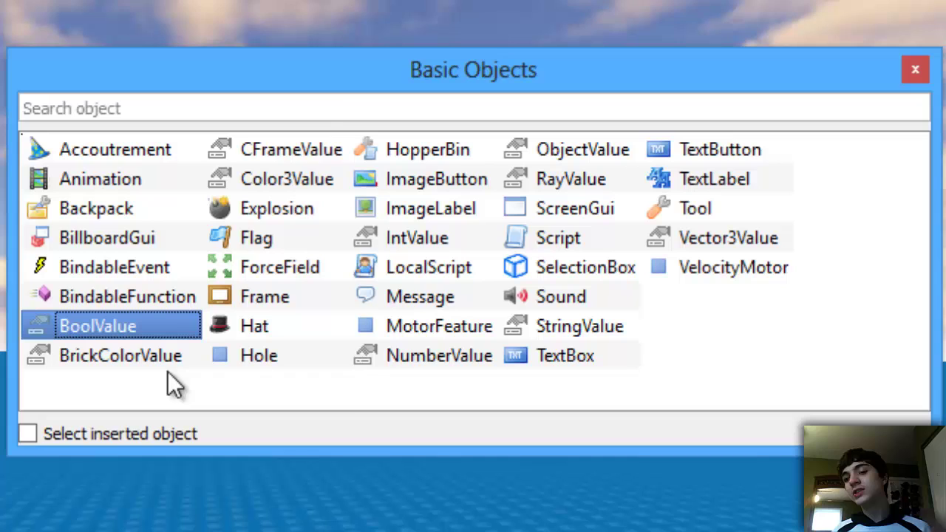
click(378, 355)
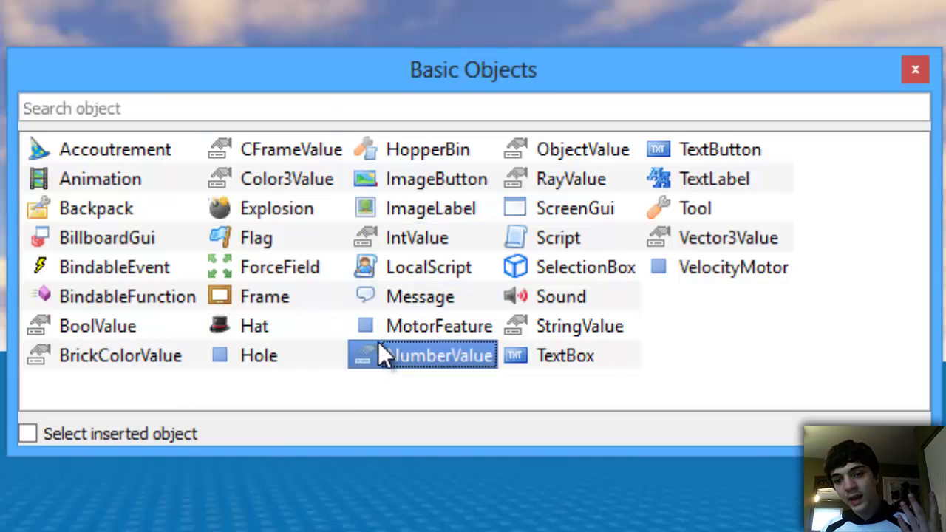
click(420, 247)
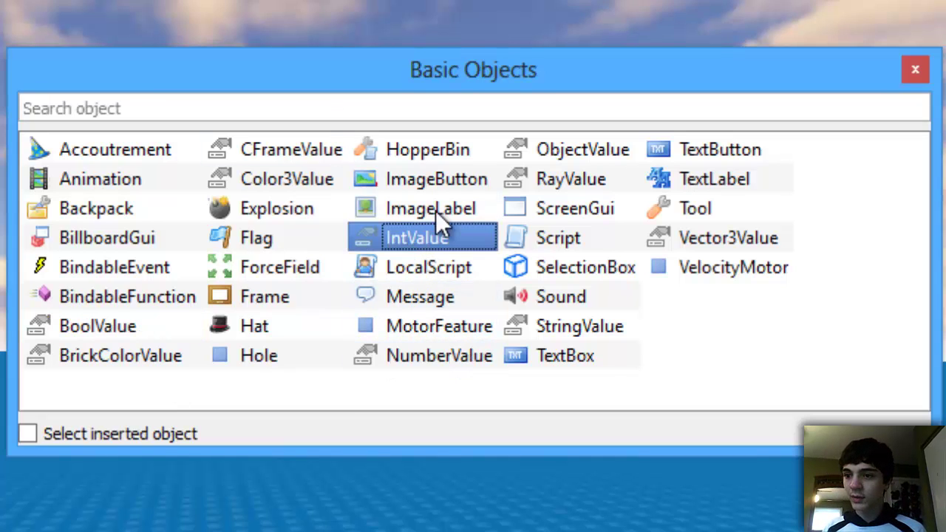
Close the floating object catalogue window.
click(917, 74)
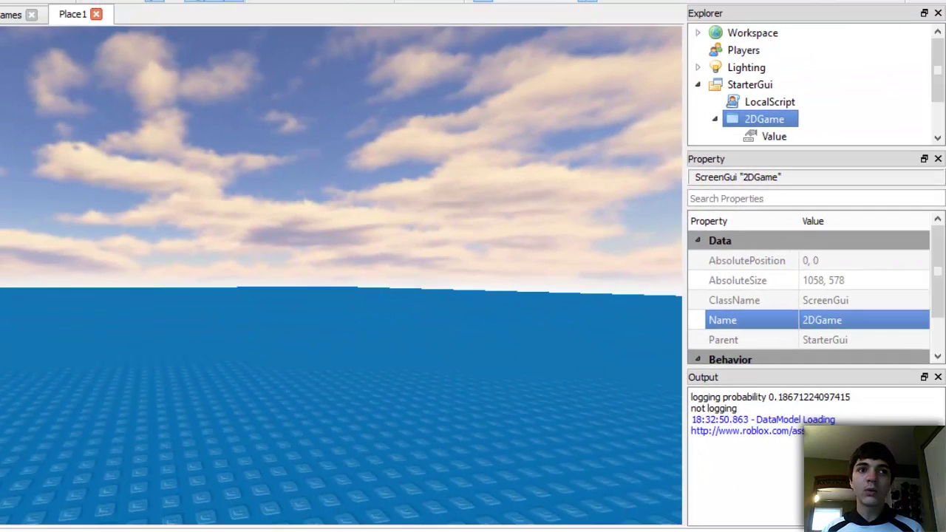
drag(89, 211, 7, 162)
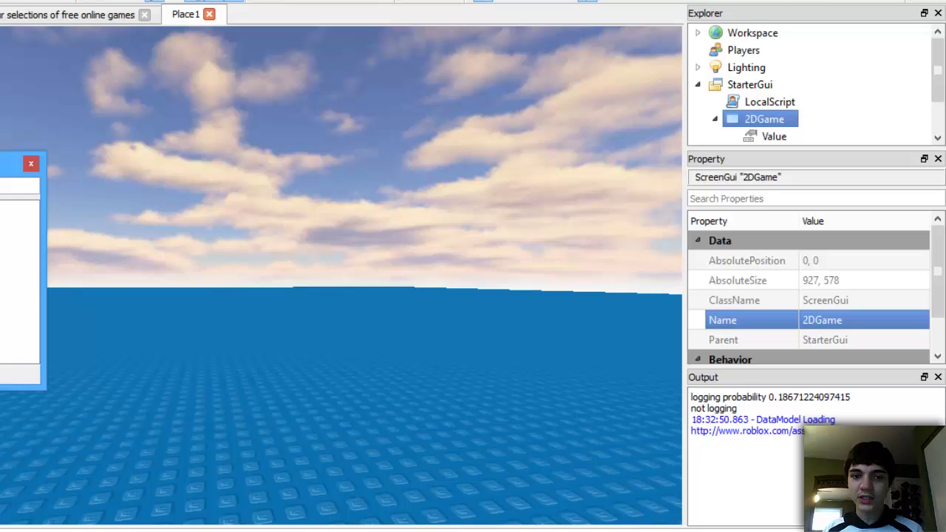
click(31, 164)
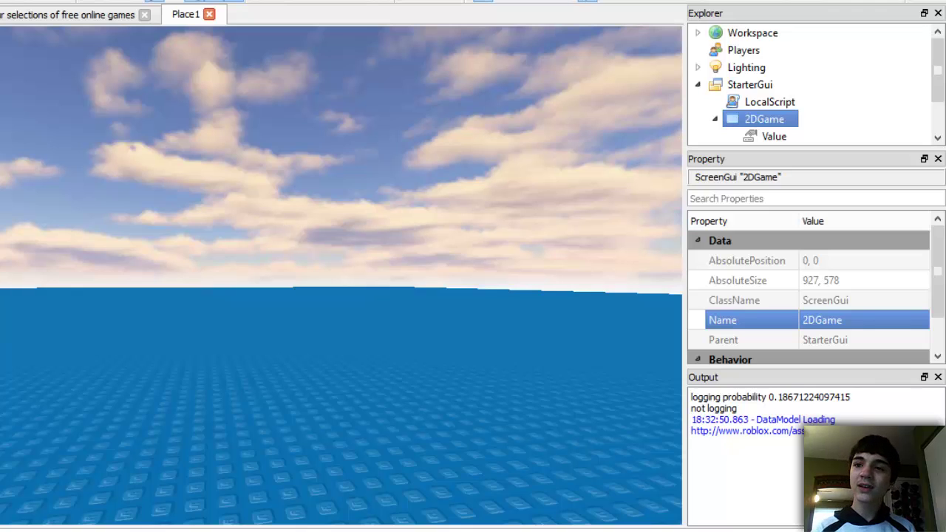
Rename the new IntValue from Value to enemies.
click(788, 138)
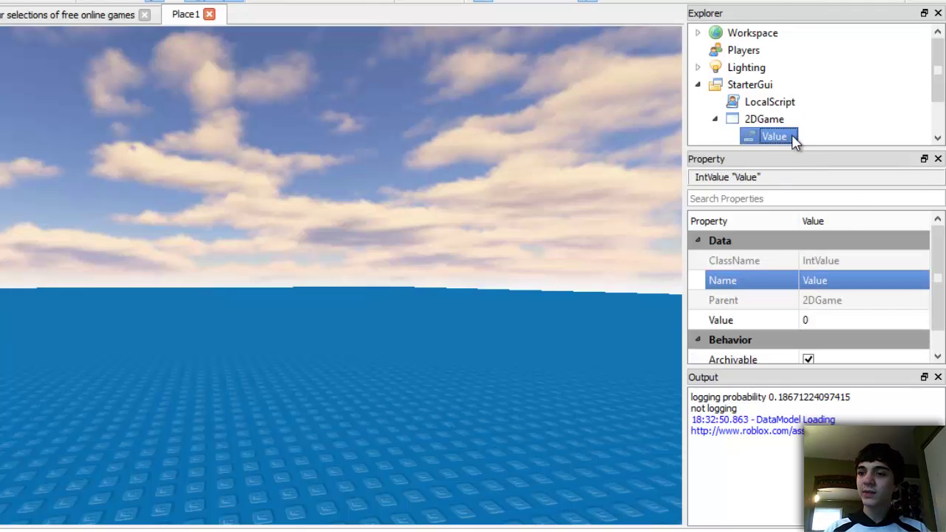
scroll(805, 133, down, 1)
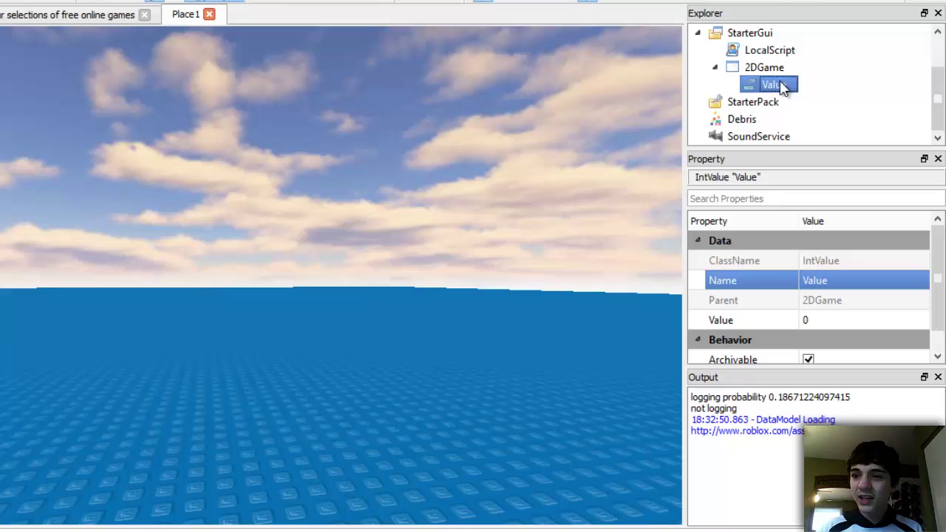
click(851, 282)
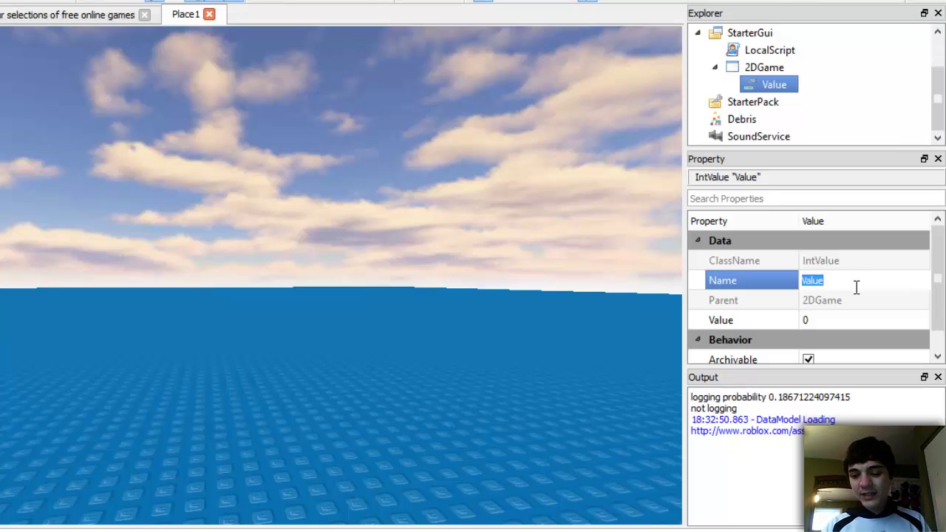
text(V)
key(BackSpace)
key(BackSpace)
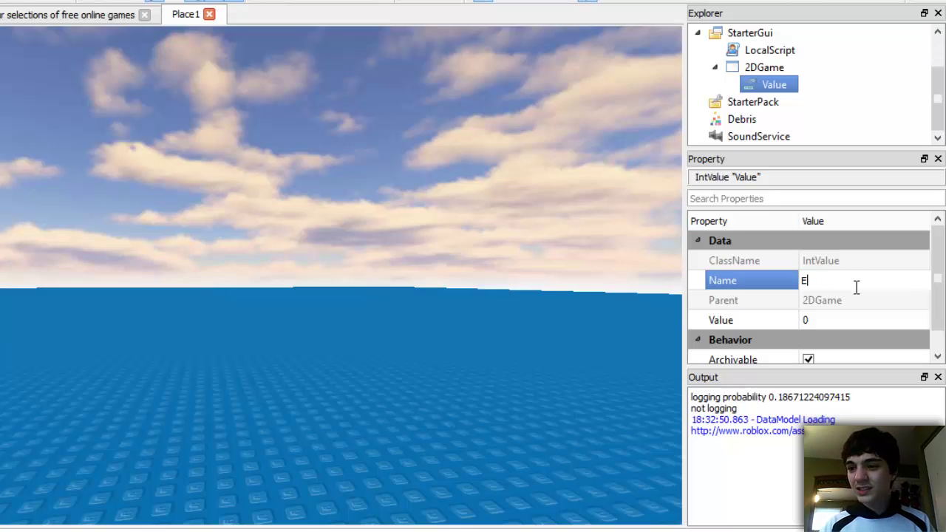
text(nemies)
key(Return)
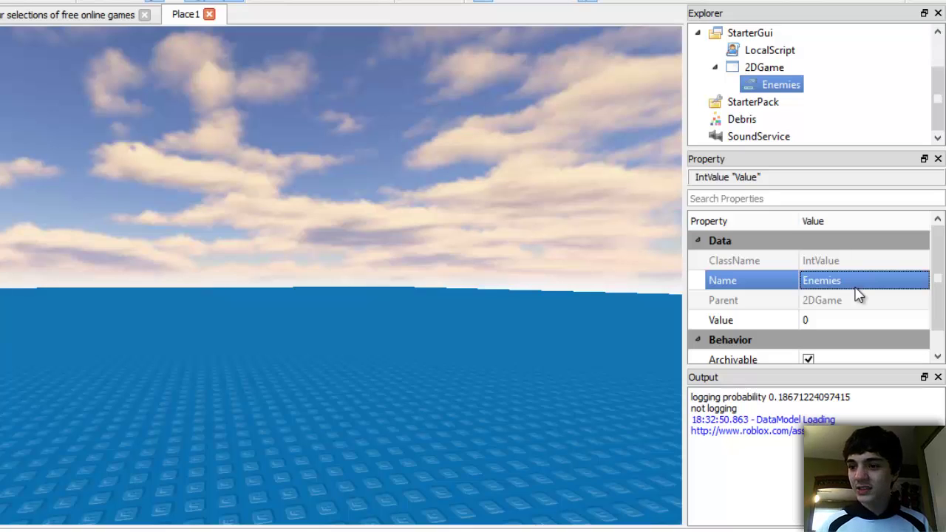
click(857, 288)
text(e)
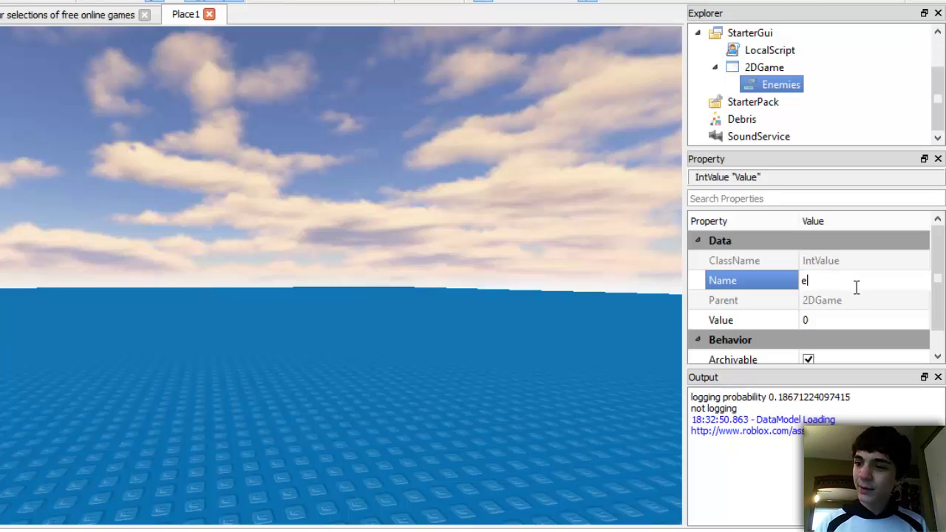
text(bes)
key(Return)
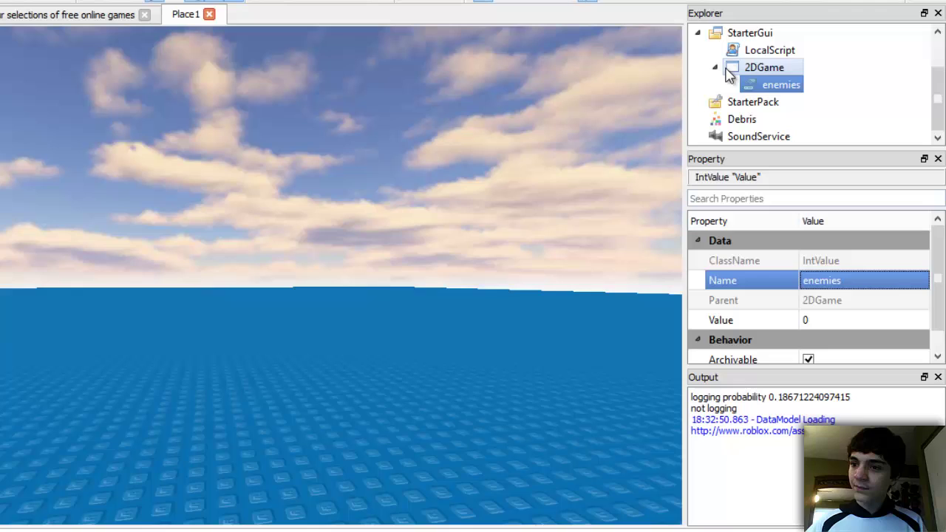
Copy and paste enemies into 2DGame, deleting the stray nested copy.
click(760, 68)
click(770, 85)
key(ctrl+c)
key(ctrl+v)
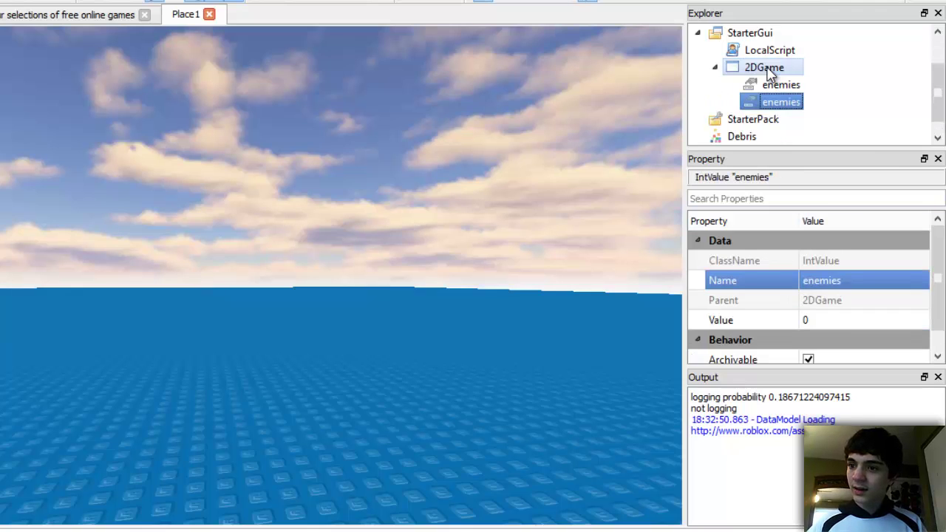
key(ctrl+shift+v)
click(787, 122)
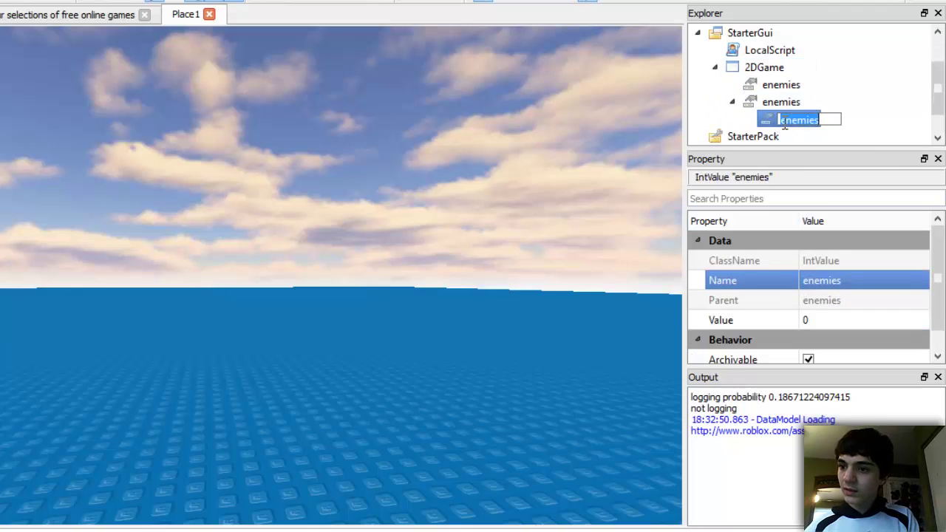
key(Escape)
click(772, 122)
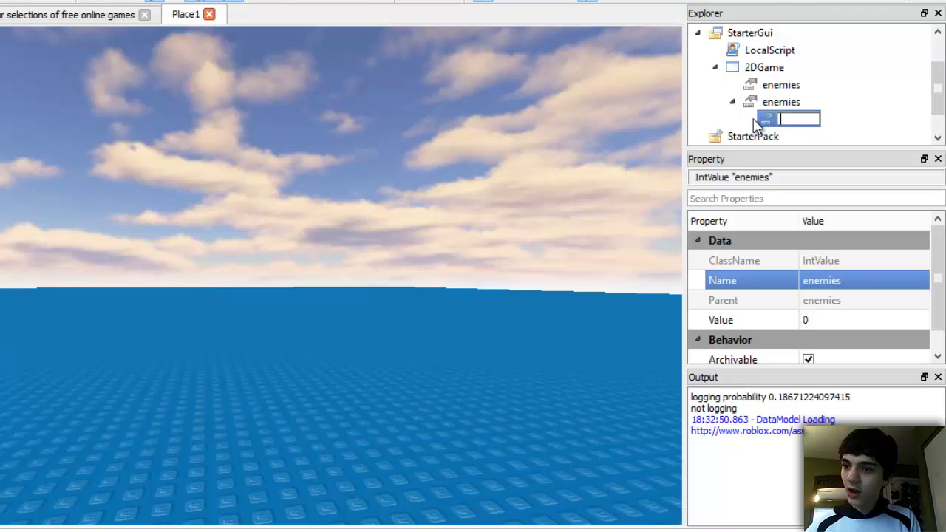
key(Escape)
key(Delete)
Rename the enemies copy to platforms.
click(774, 105)
click(834, 281)
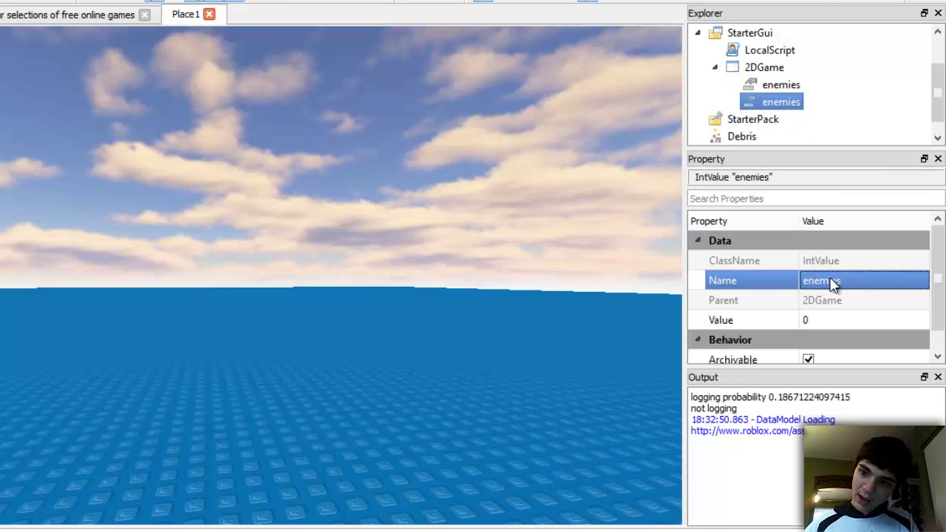
text(E)
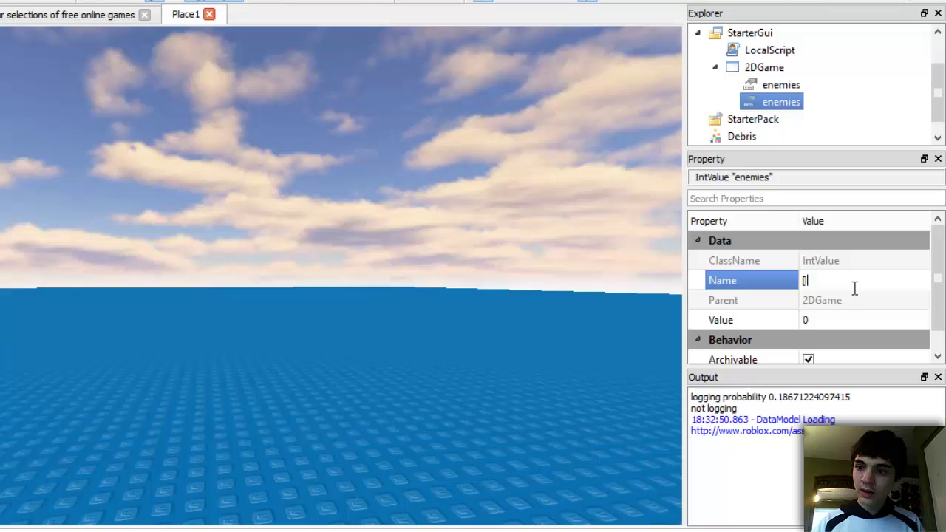
text(orms)
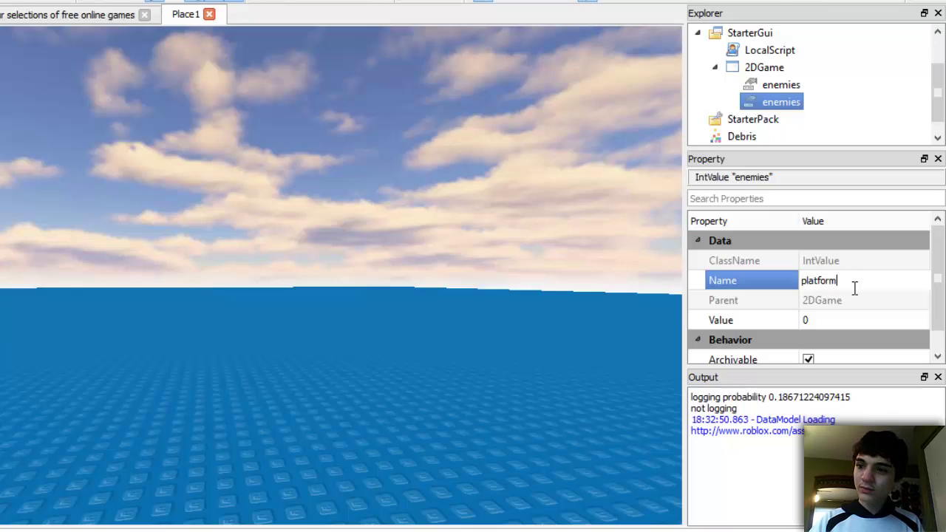
key(Return)
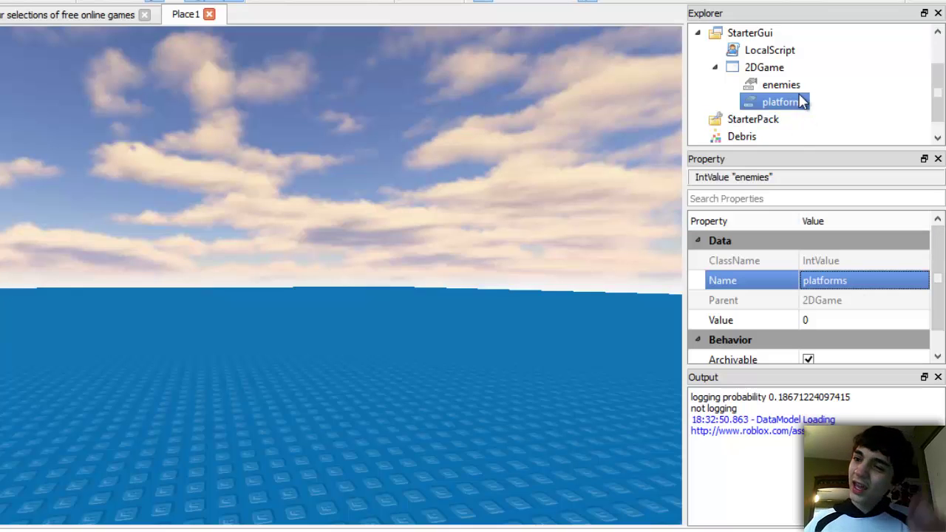
Duplicate platforms and rename the duplicate to powerups.
click(765, 67)
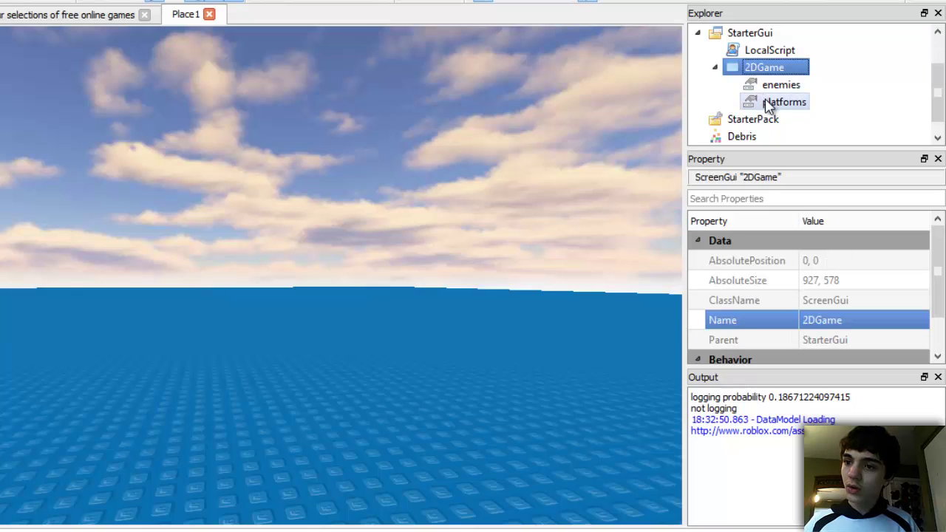
click(776, 102)
key(ctrl+d)
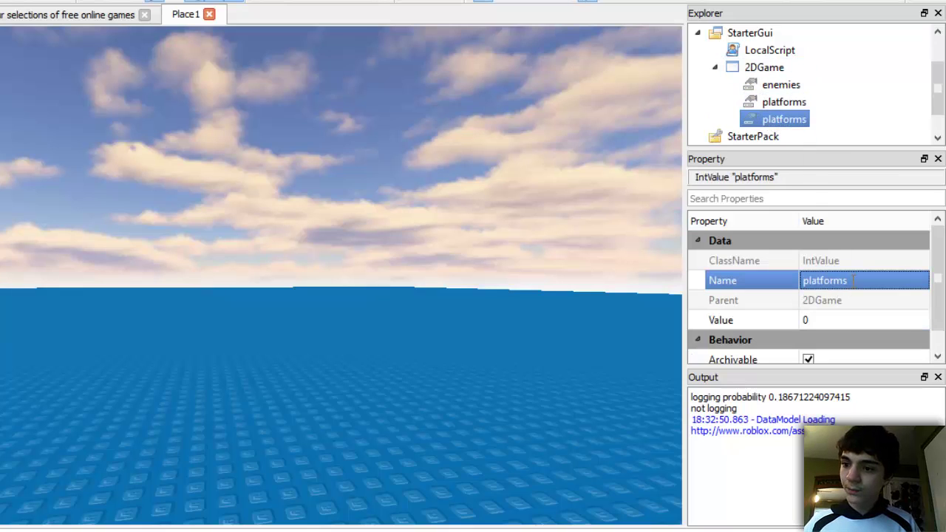
click(851, 281)
text(po)
key(BackSpace)
key(BackSpace)
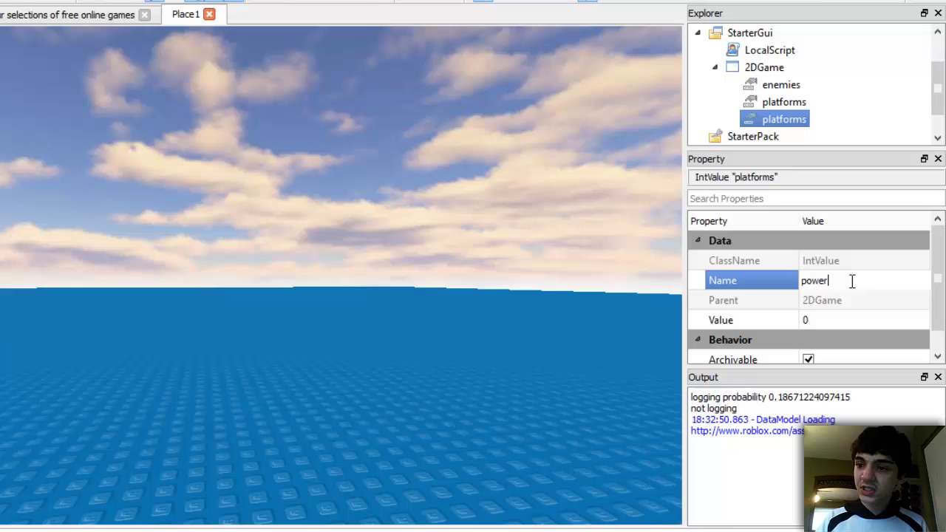
text(ups)
key(Return)
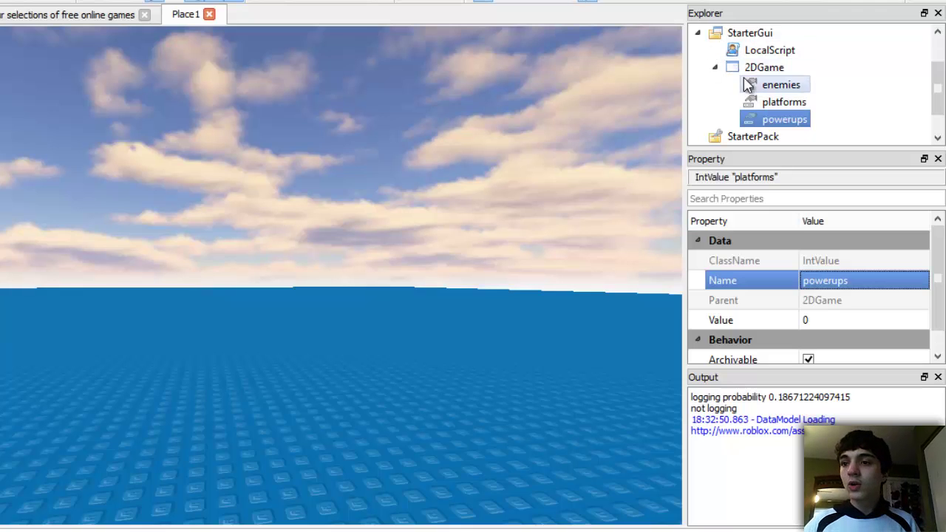
Drag enemies, platforms and powerups into the Frame, then enlarge the Explorer and Properties panels.
click(765, 68)
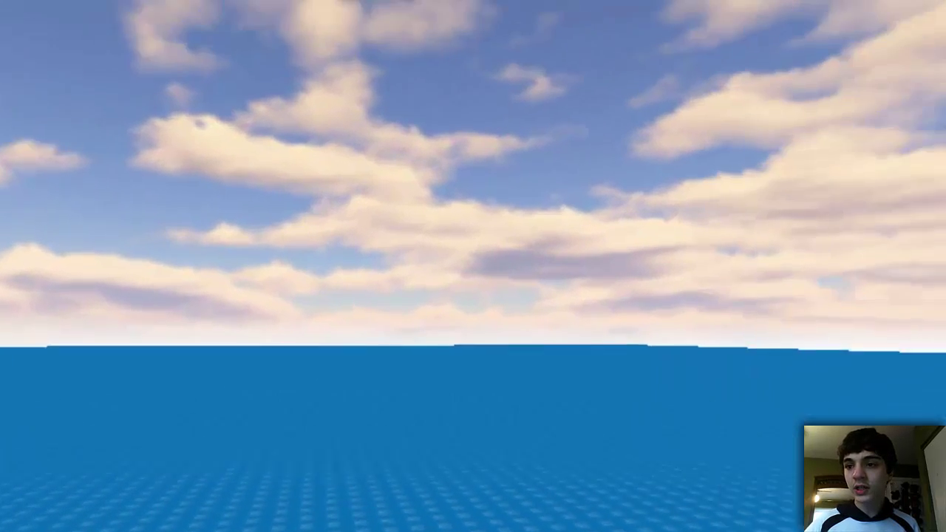
click(577, 235)
shift+click(560, 311)
mouse_move(581, 247)
mouse_down()
mouse_move(588, 359)
mouse_move(566, 303)
mouse_up()
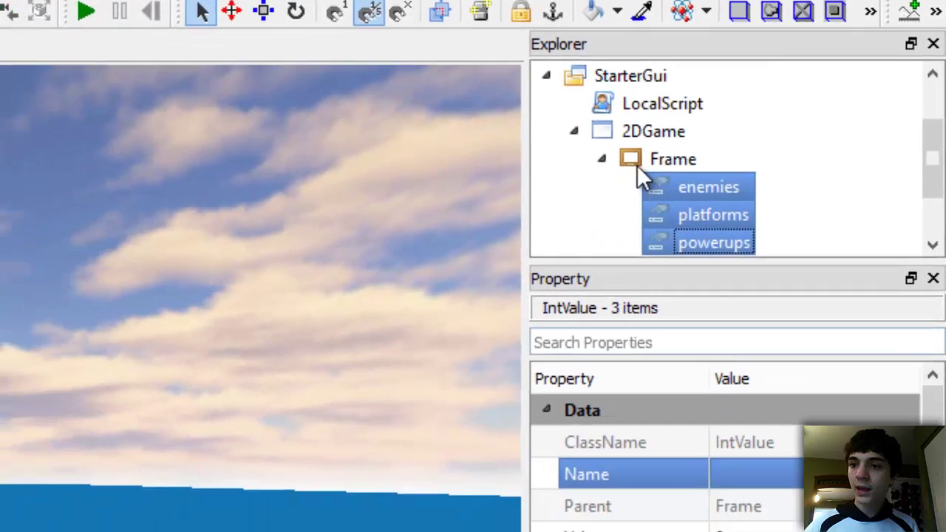
click(637, 165)
drag(743, 167, 753, 234)
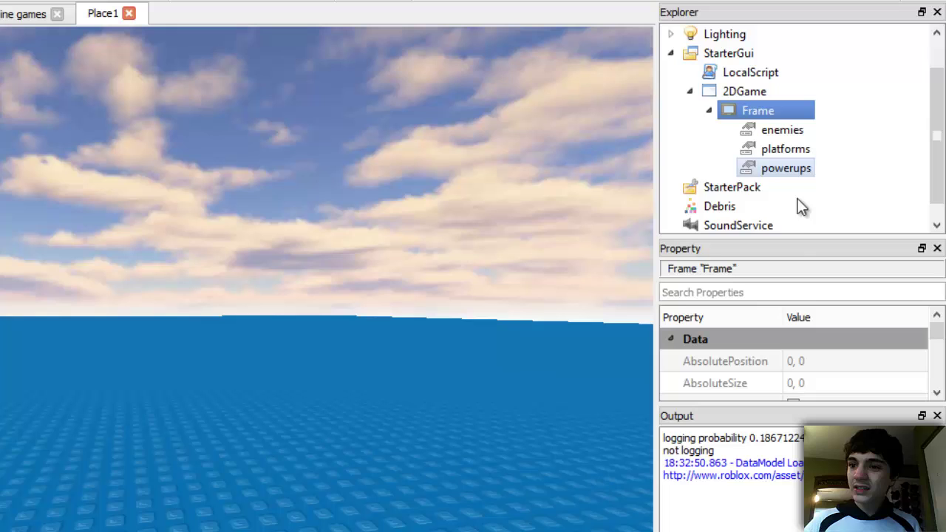
drag(794, 404, 794, 481)
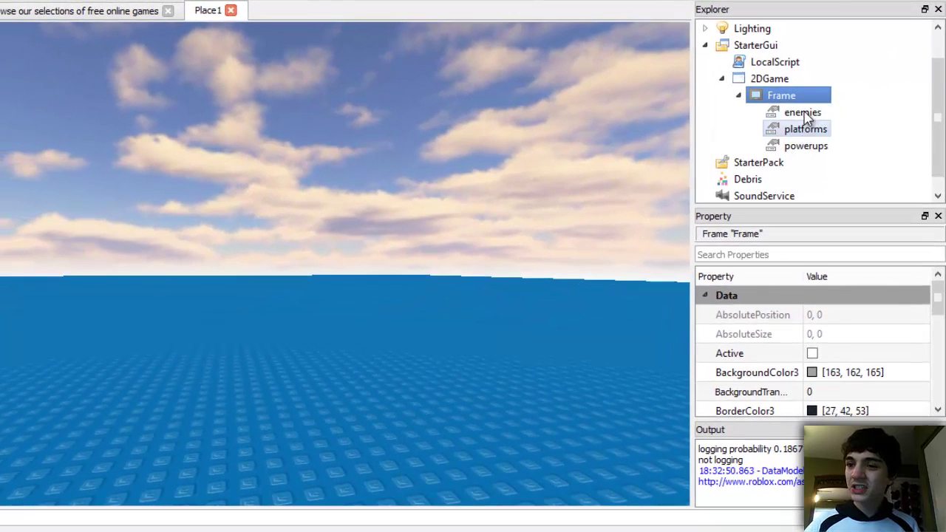
Rename the Frame to Window.
click(798, 122)
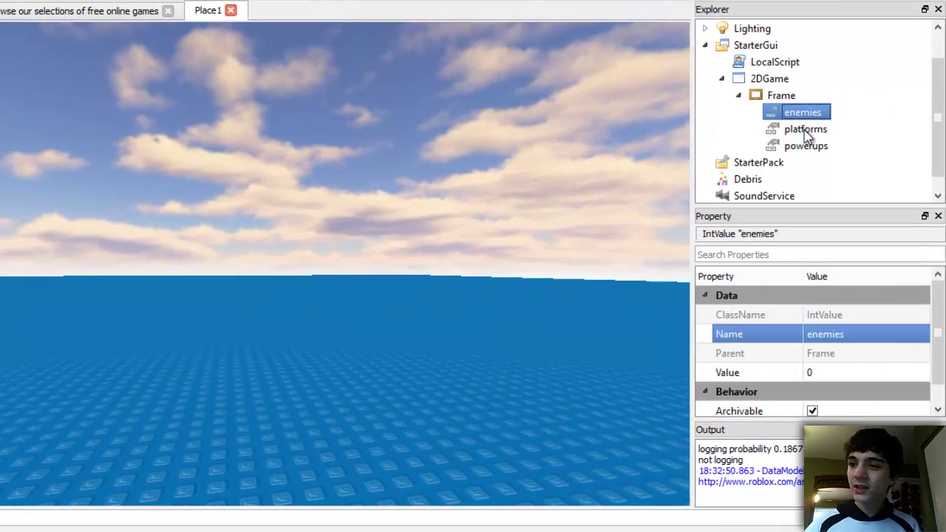
click(784, 96)
drag(935, 312, 942, 347)
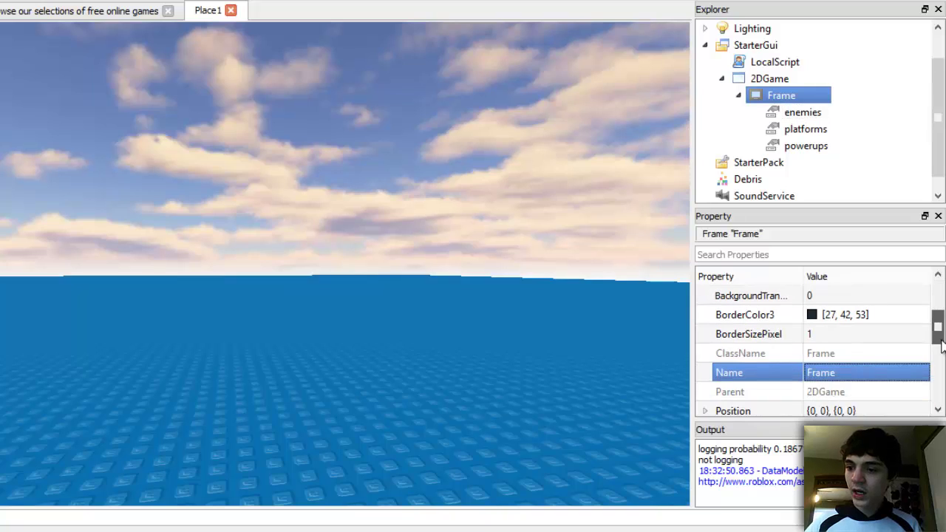
click(878, 373)
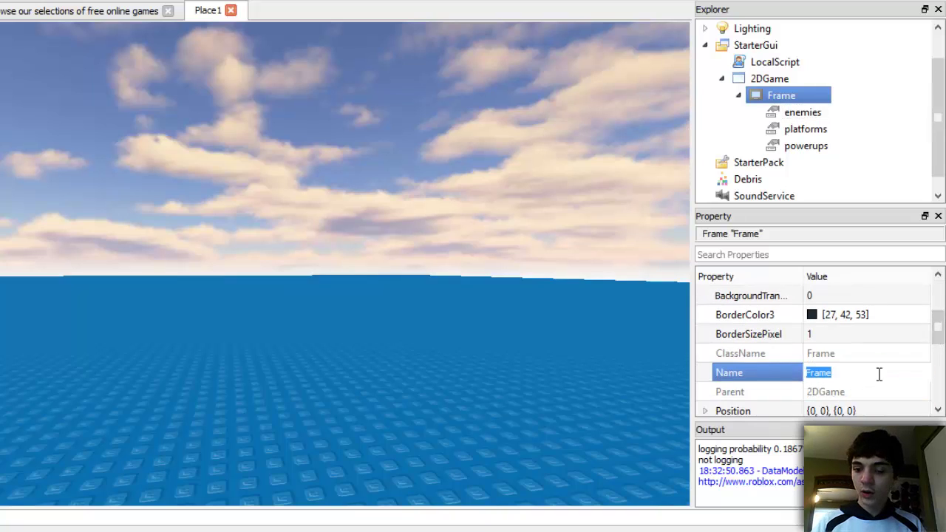
text(Window)
key(Return)
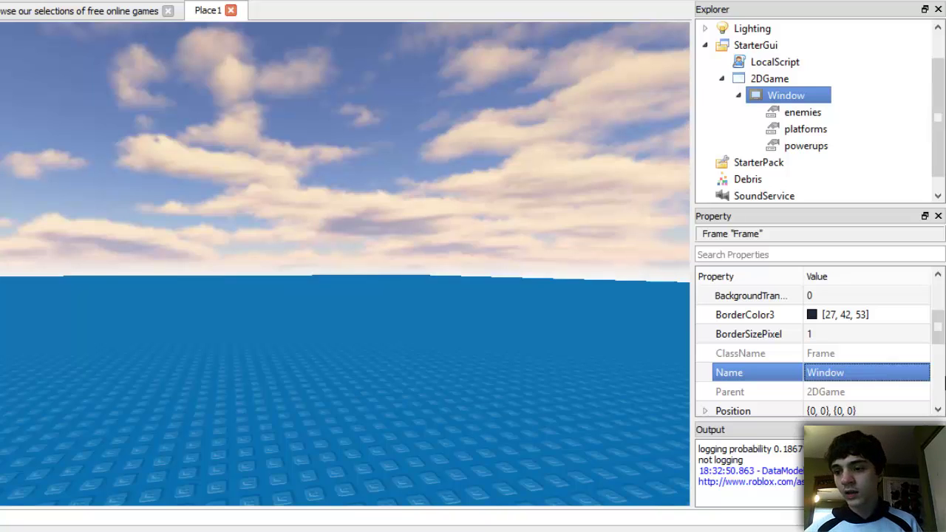
scroll(942, 360, down, 1)
scroll(938, 359, down, 3)
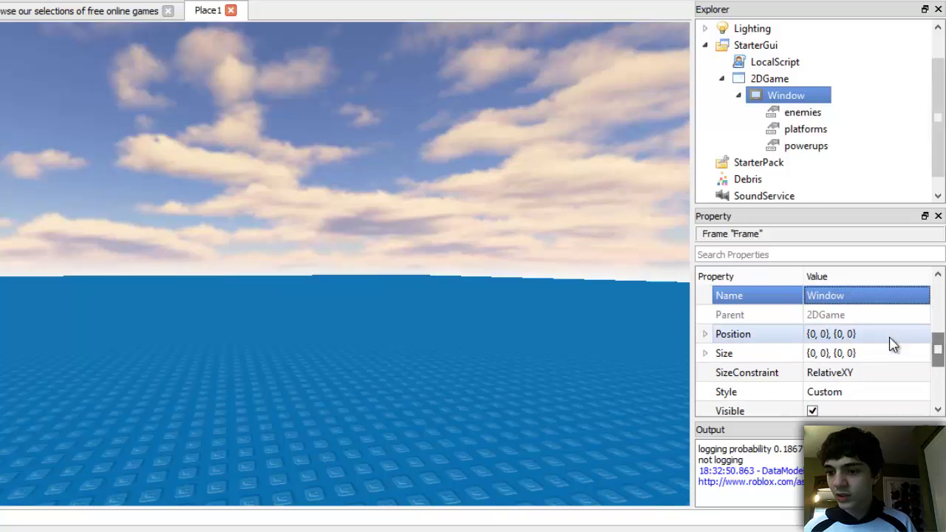
Set the Window frame's Size to {1, 0}, {1, 0} to fill the screen.
click(820, 353)
double_click(818, 353)
text(1)
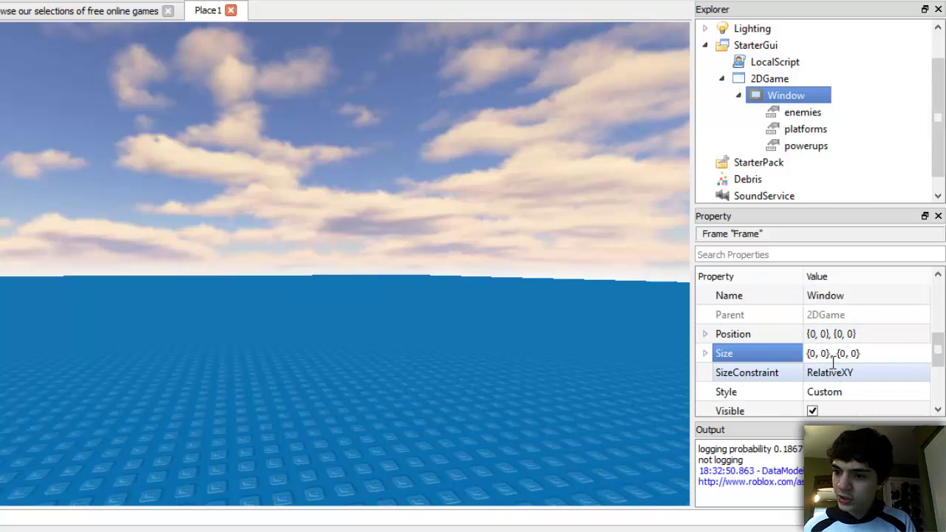
key(Return)
double_click(851, 353)
text(1)
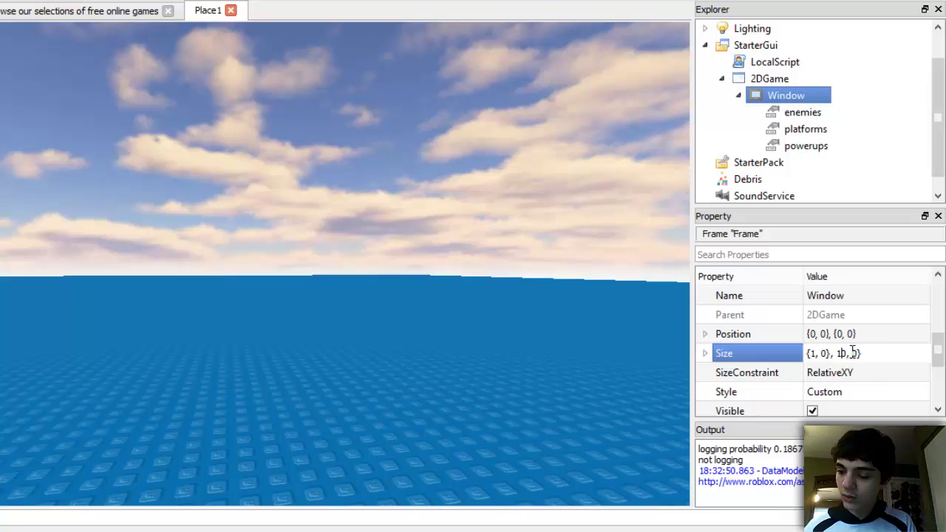
key(Left)
text({)
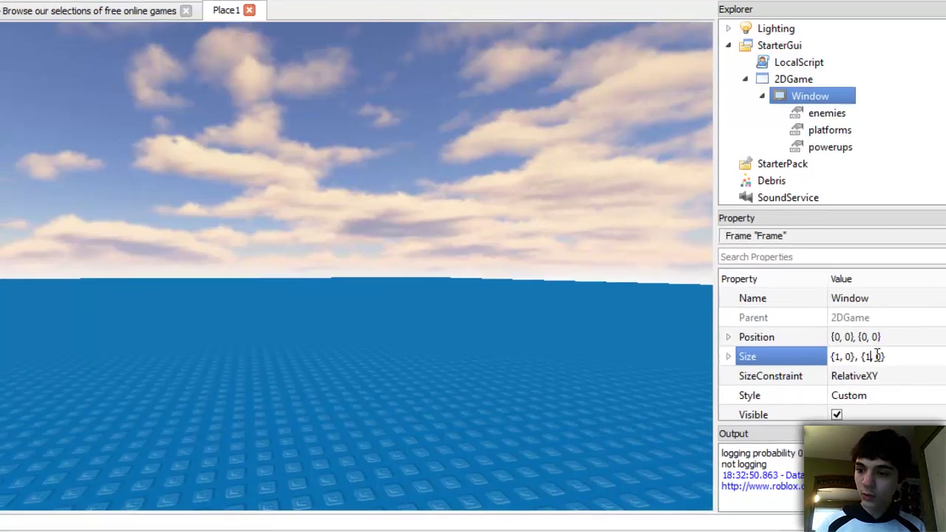
key(Return)
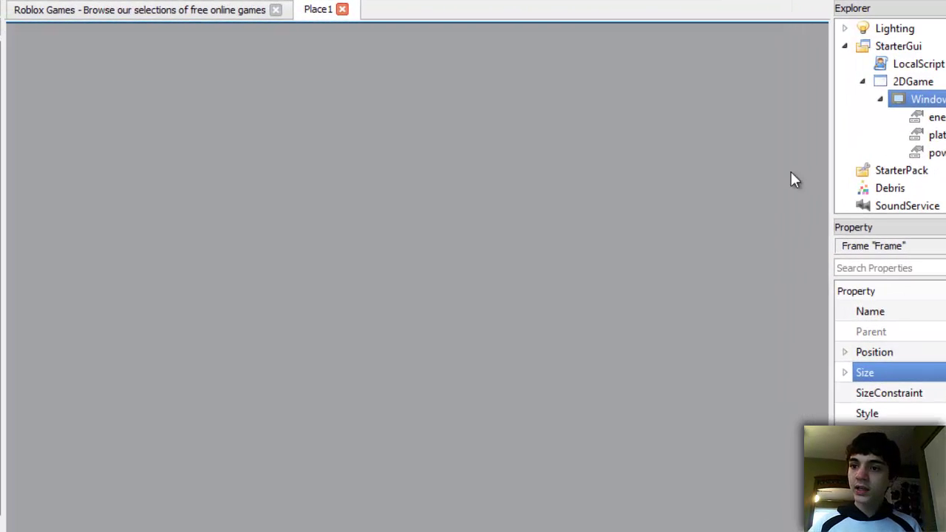